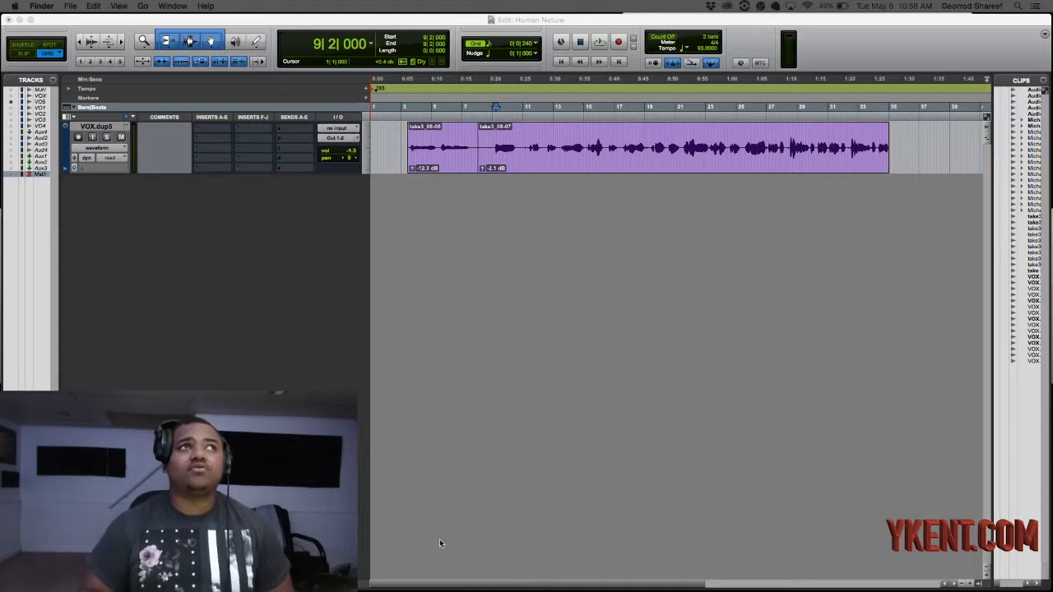
- Play the dry vocal on VOX.dup5 from around bar 9, then stop playback
left_click(496, 139)
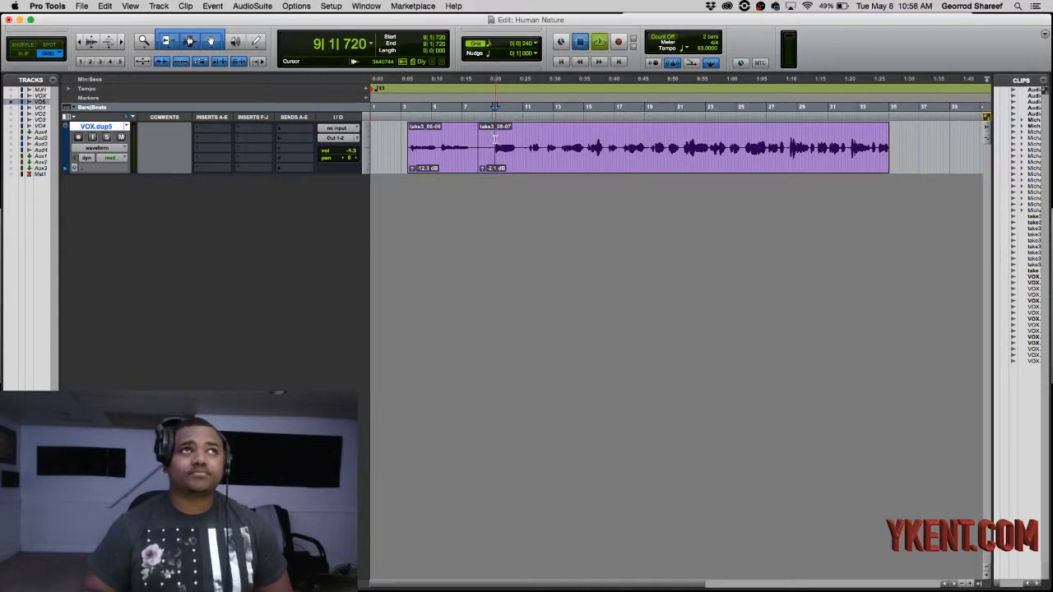
key("space")
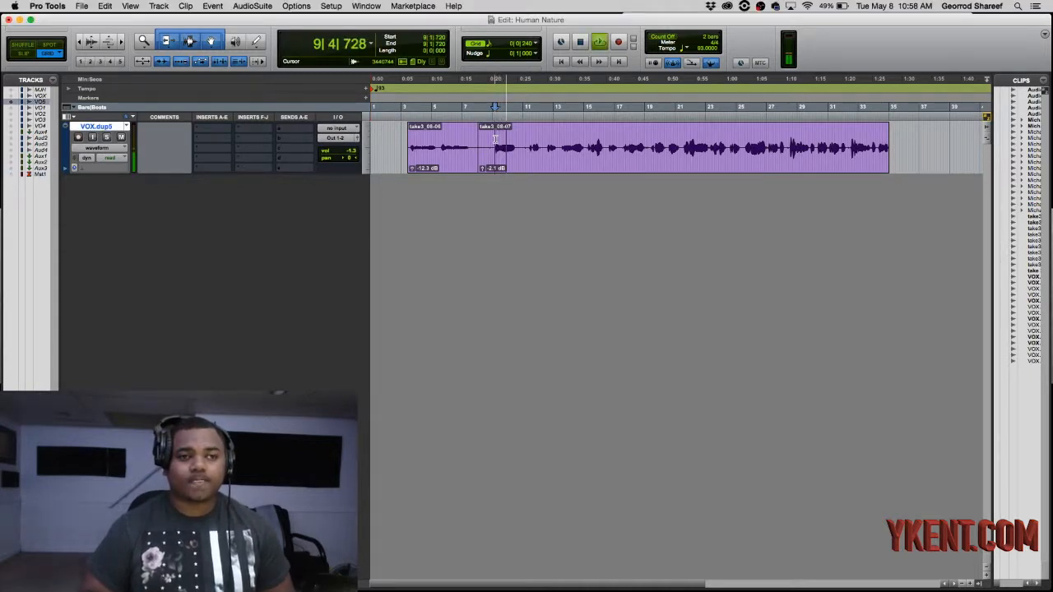
key("space")
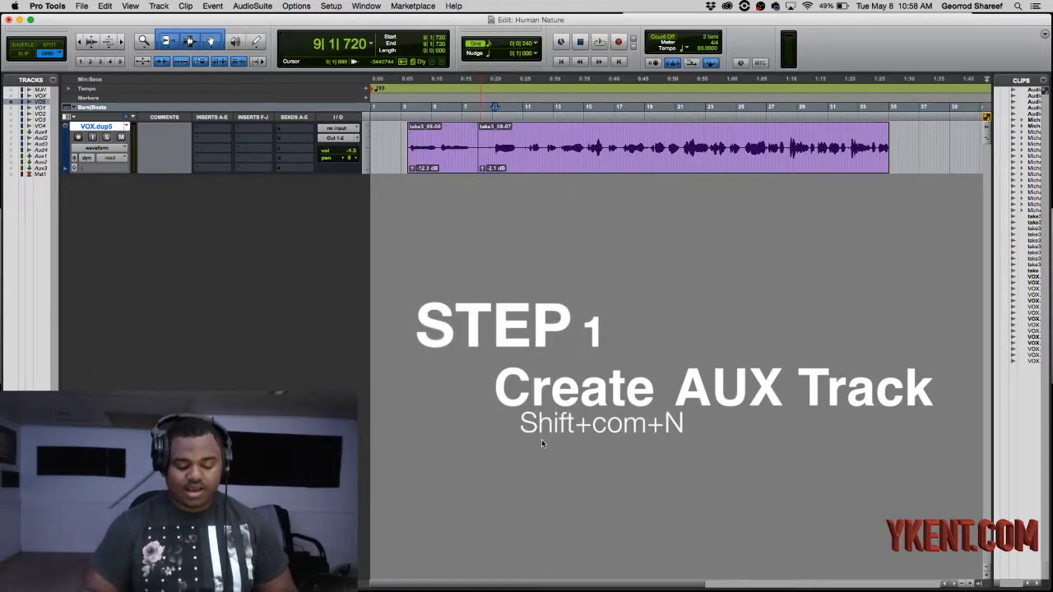
- Create a new stereo Aux Input track below the vocal track
key("shift+super+n")
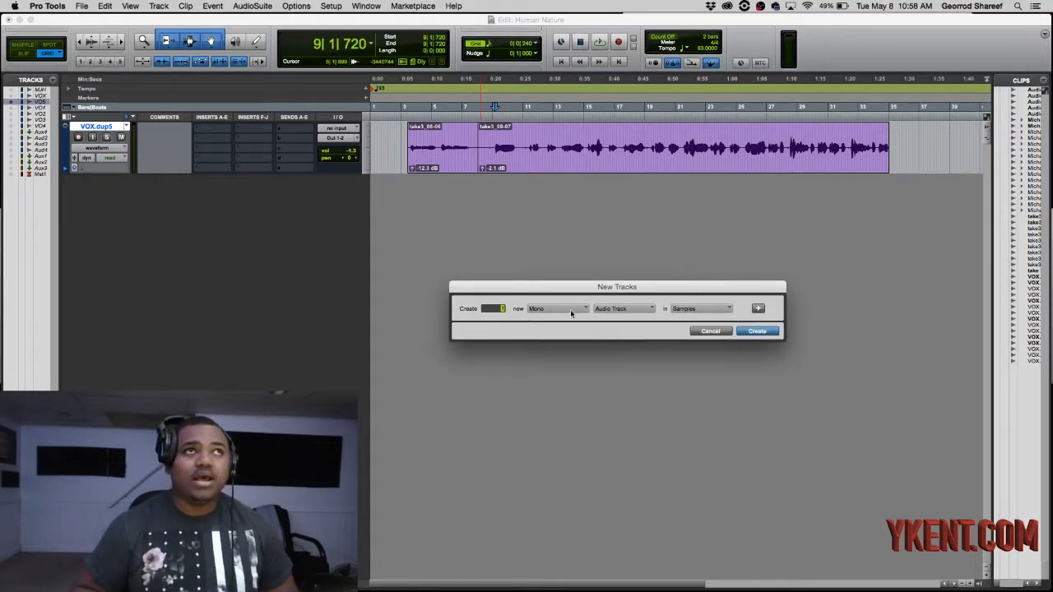
left_click(553, 310)
left_click(549, 321)
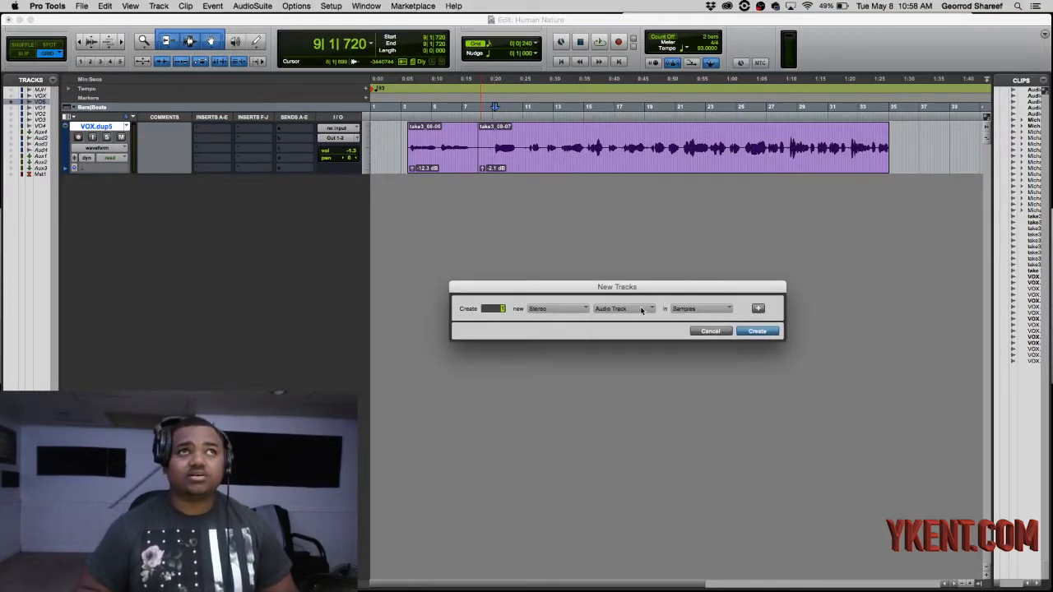
left_click(642, 310)
left_click(630, 321)
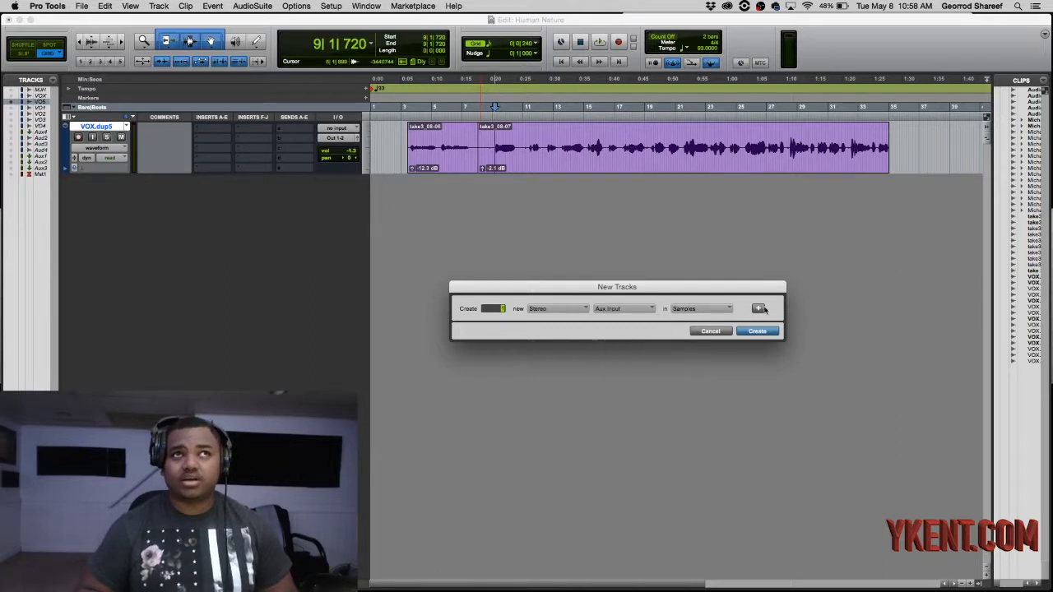
left_click(760, 331)
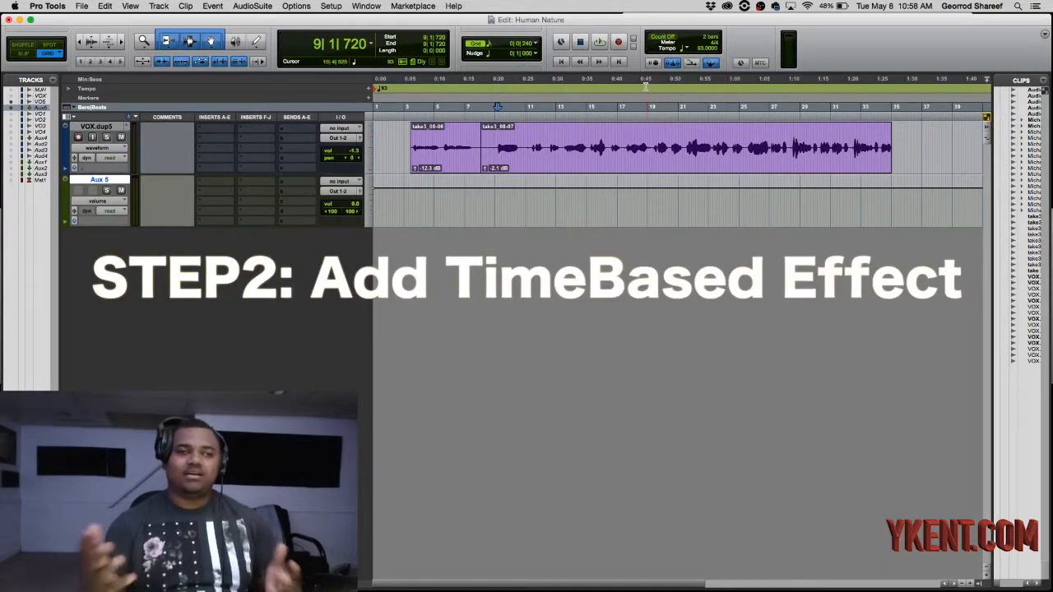
- Insert the multichannel D-Verb (stereo) reverb in the first insert slot of Aux 5
left_click(216, 180)
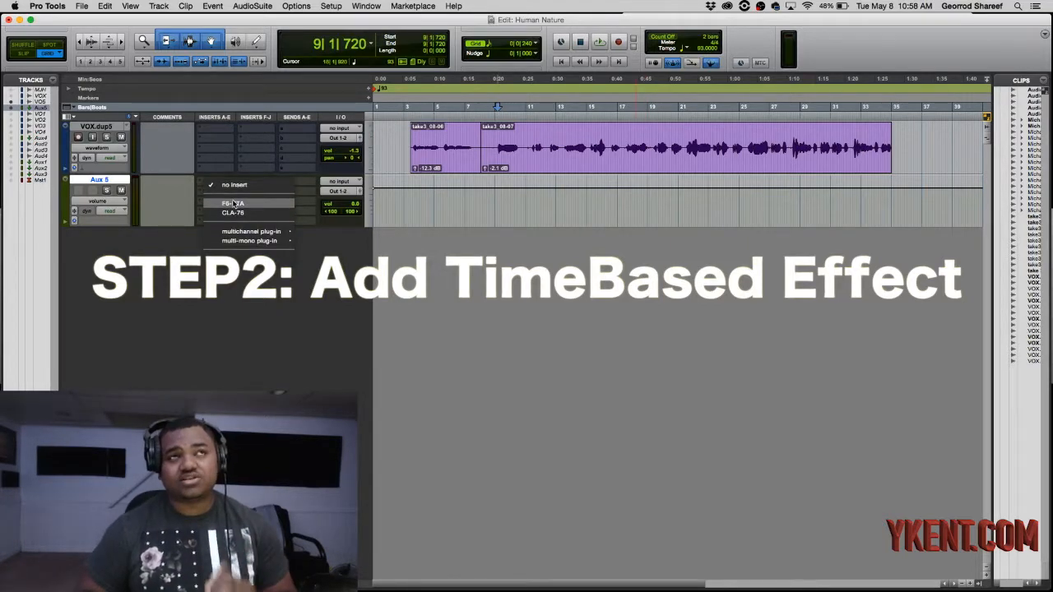
mouse_move(255, 232)
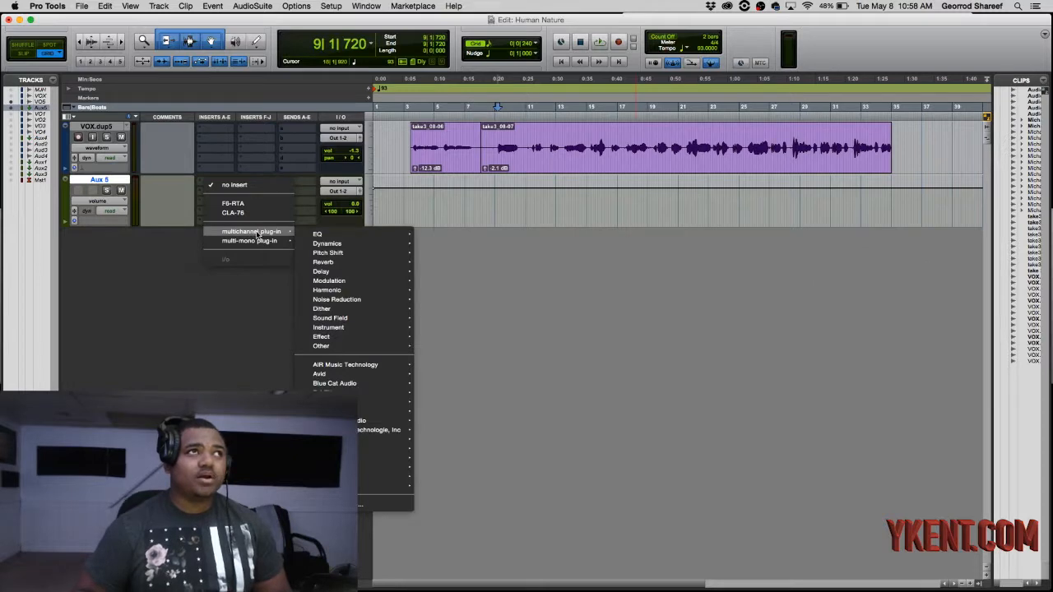
mouse_move(325, 262)
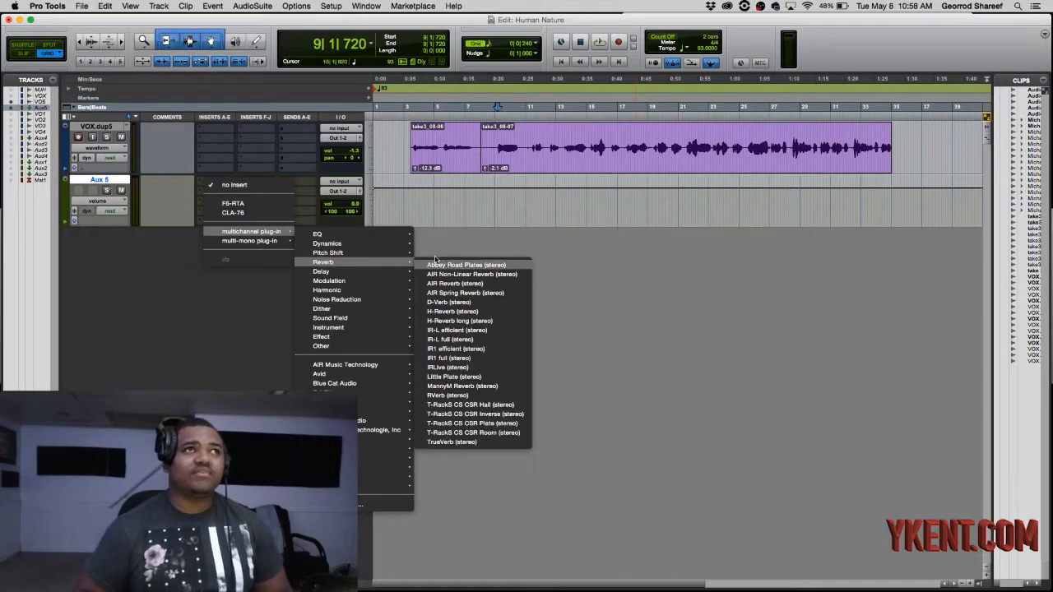
left_click(482, 304)
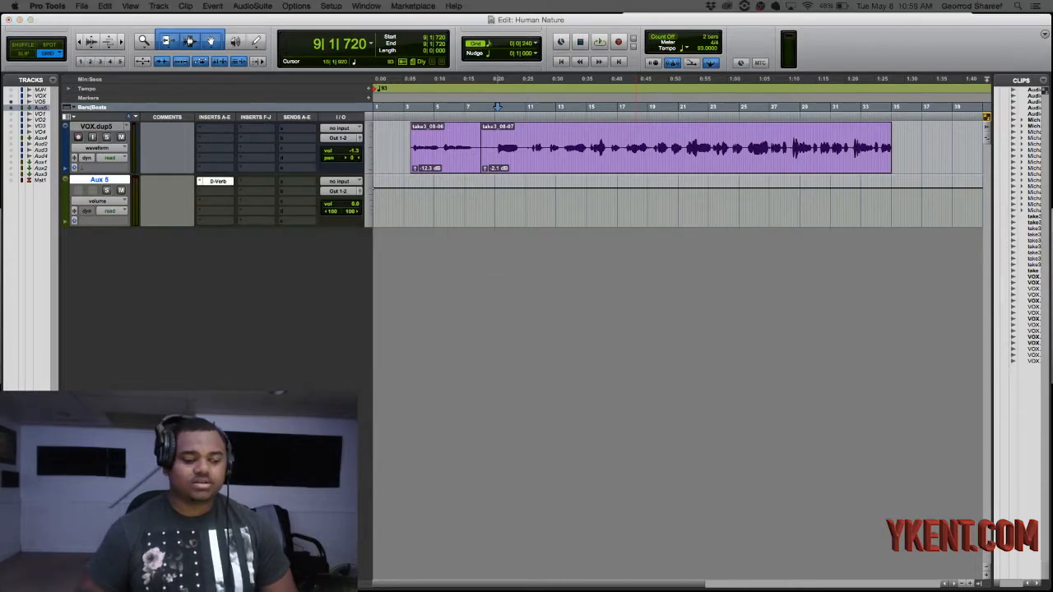
left_click_drag(632, 393, 631, 214)
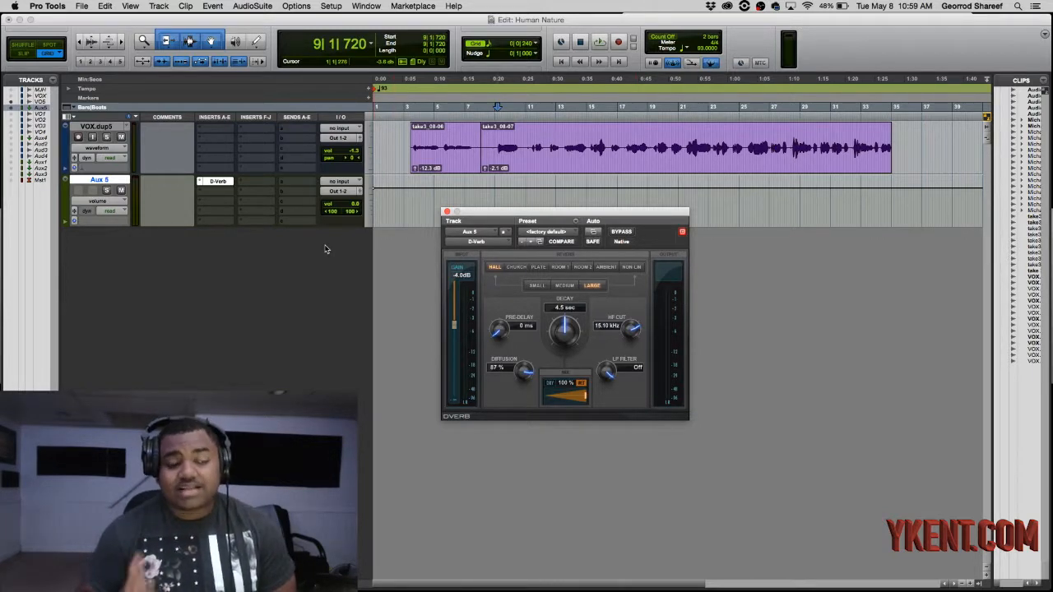
- Set the input of Aux 5 to Bus 29-30 (Stereo)
left_click(352, 182)
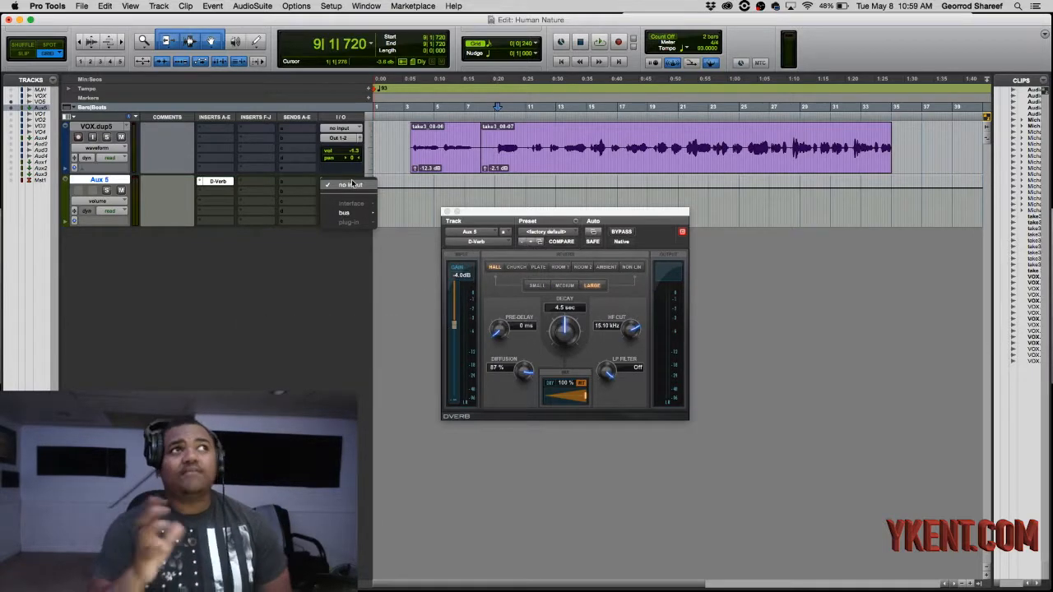
left_click(348, 183)
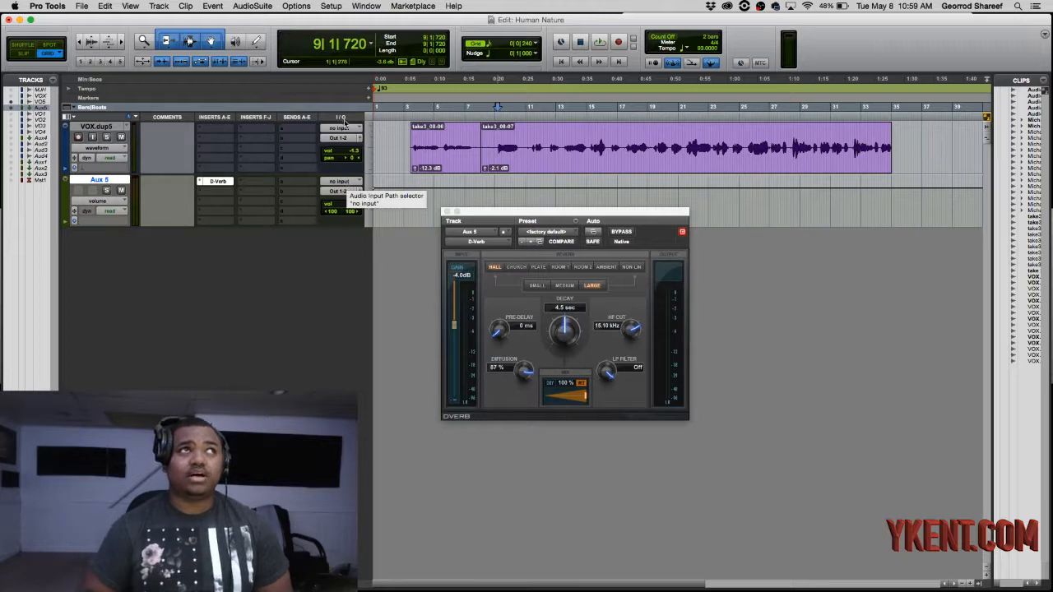
left_click(347, 183)
mouse_move(353, 214)
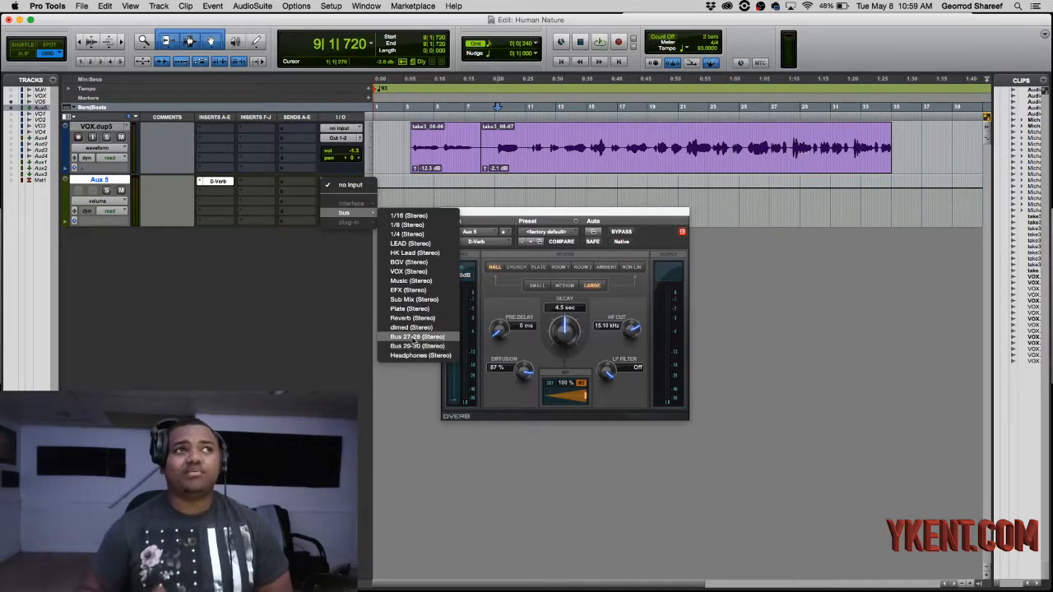
left_click(415, 345)
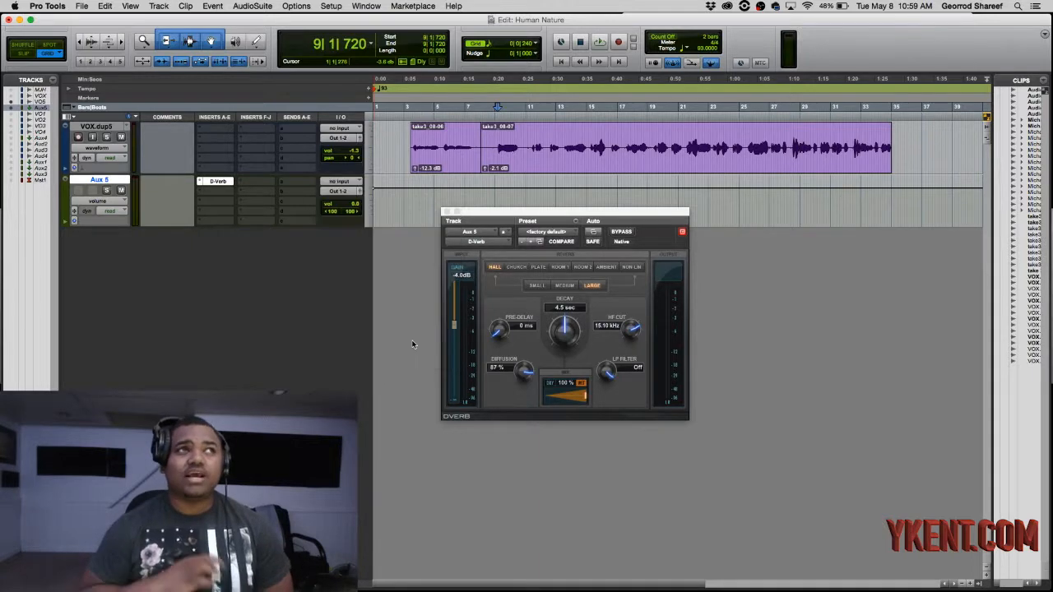
left_click(341, 181)
left_click(346, 238)
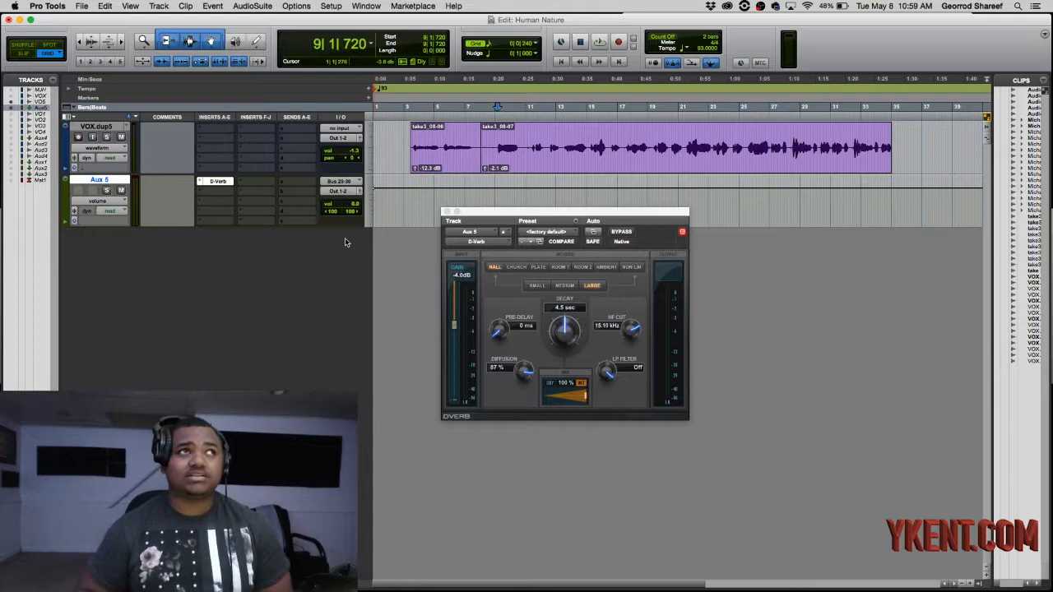
right_click(352, 181)
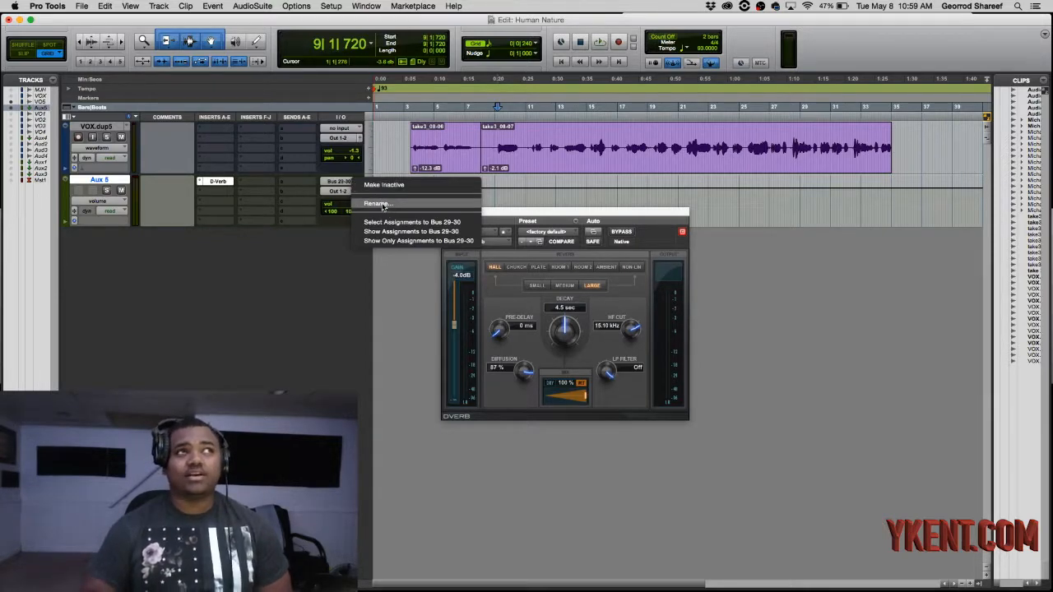
left_click(317, 273)
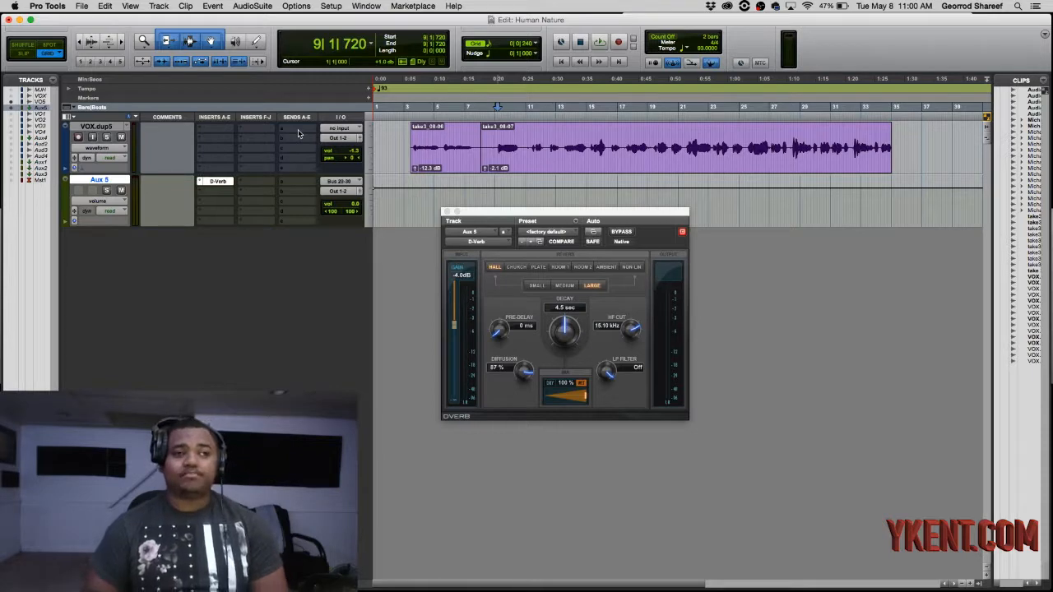
left_click(66, 118)
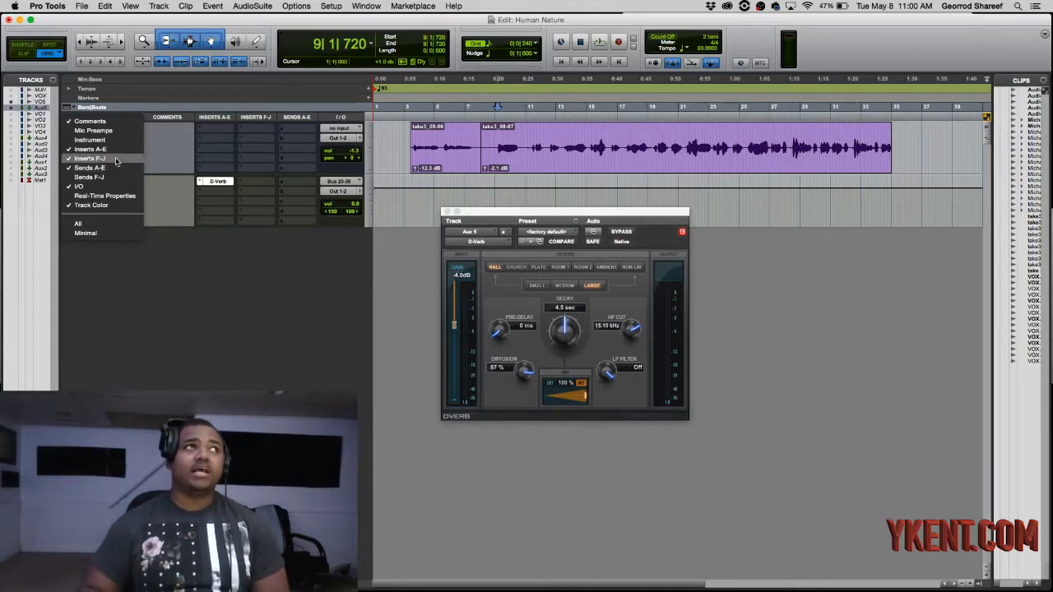
left_click(246, 251)
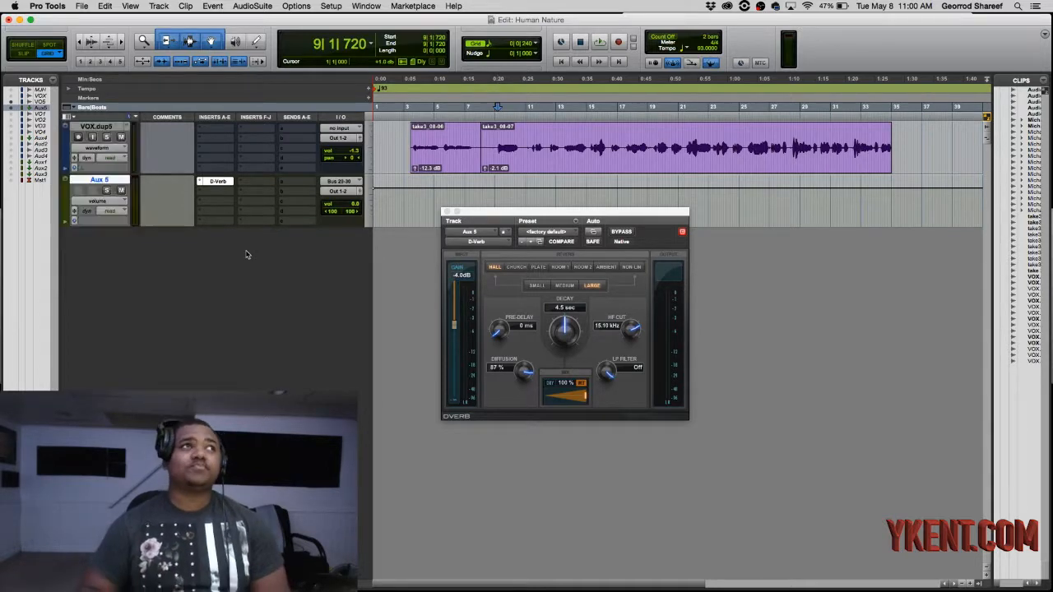
- Add a send on VOX.dup5 routed to Bus 29-30 (Stereo)
left_click(306, 128)
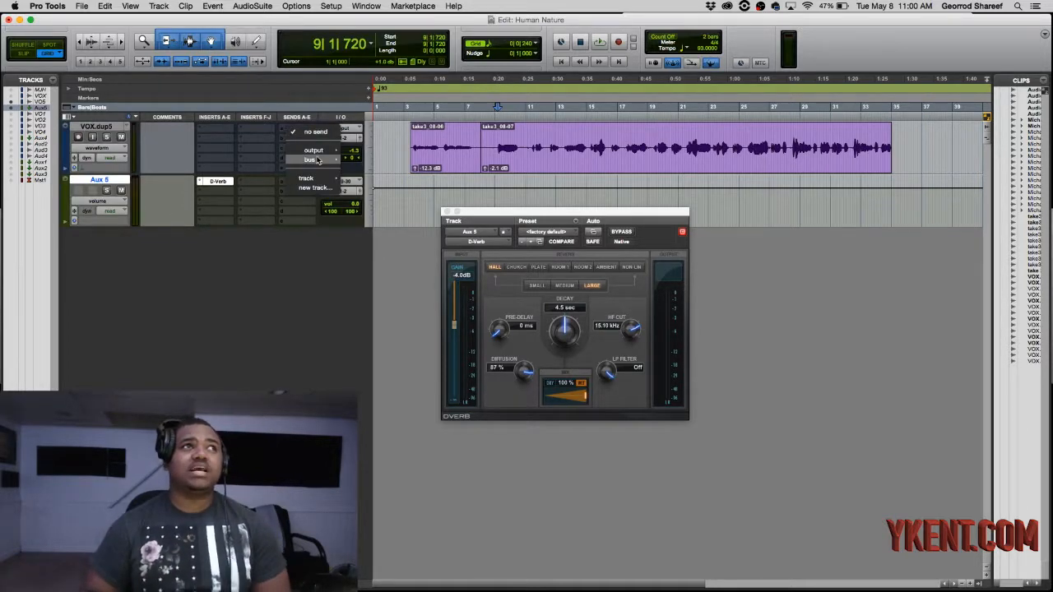
mouse_move(317, 162)
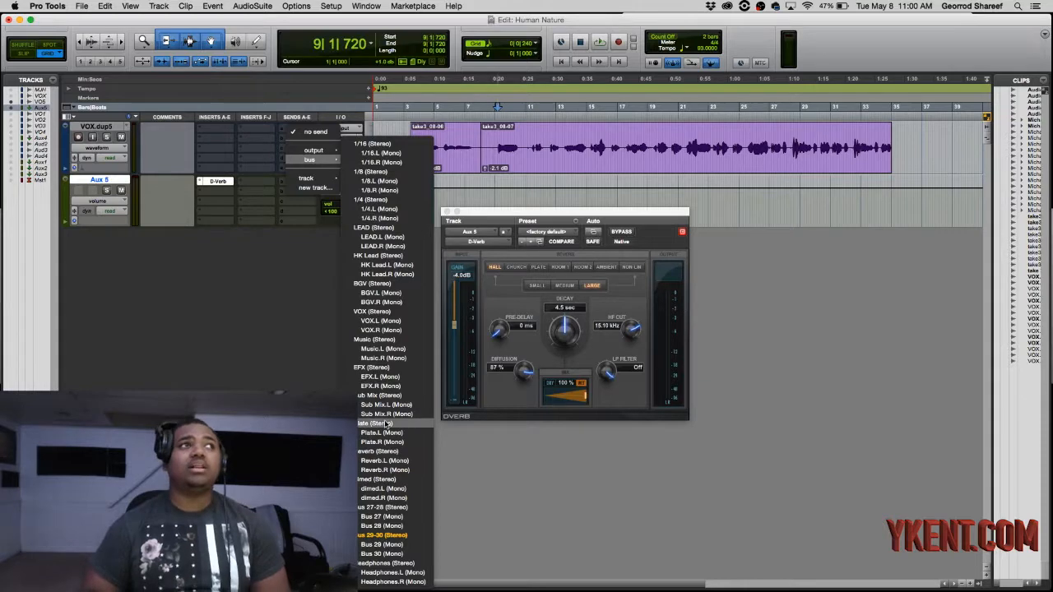
left_click(393, 534)
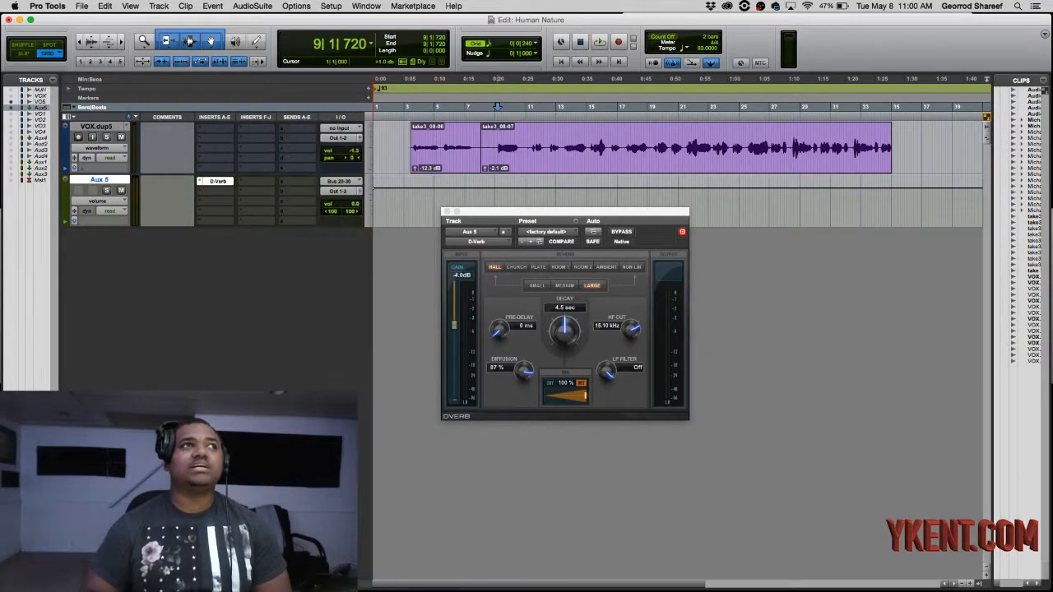
left_click(305, 139)
mouse_move(337, 161)
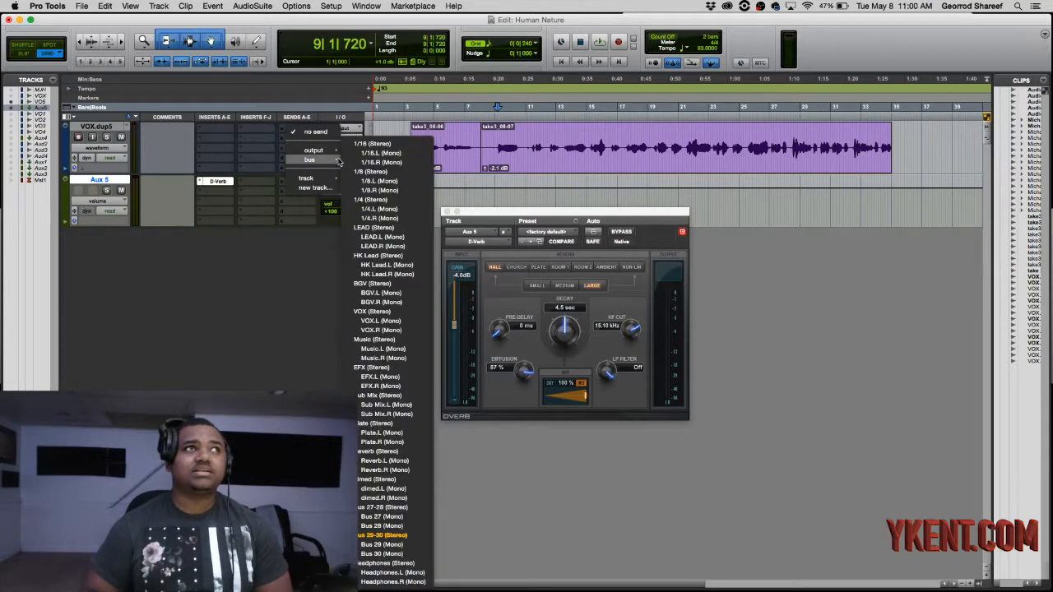
left_click(385, 534)
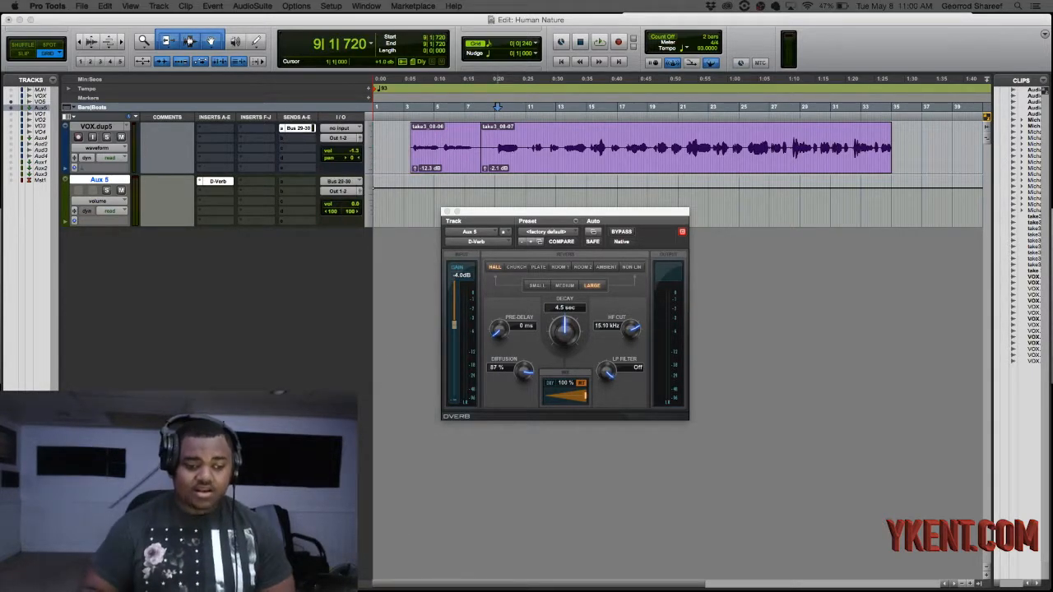
- Raise the VOX.dup5 send level to -0.1 dB and move the D-Verb window clear of the tracks
left_click_drag(629, 589, 784, 103)
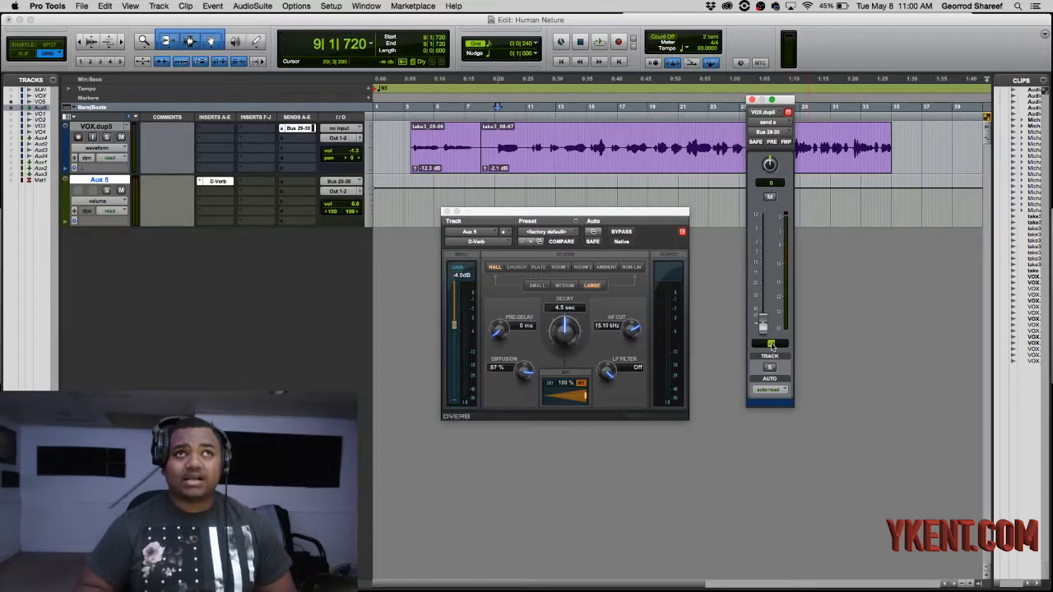
left_click_drag(764, 328, 772, 256)
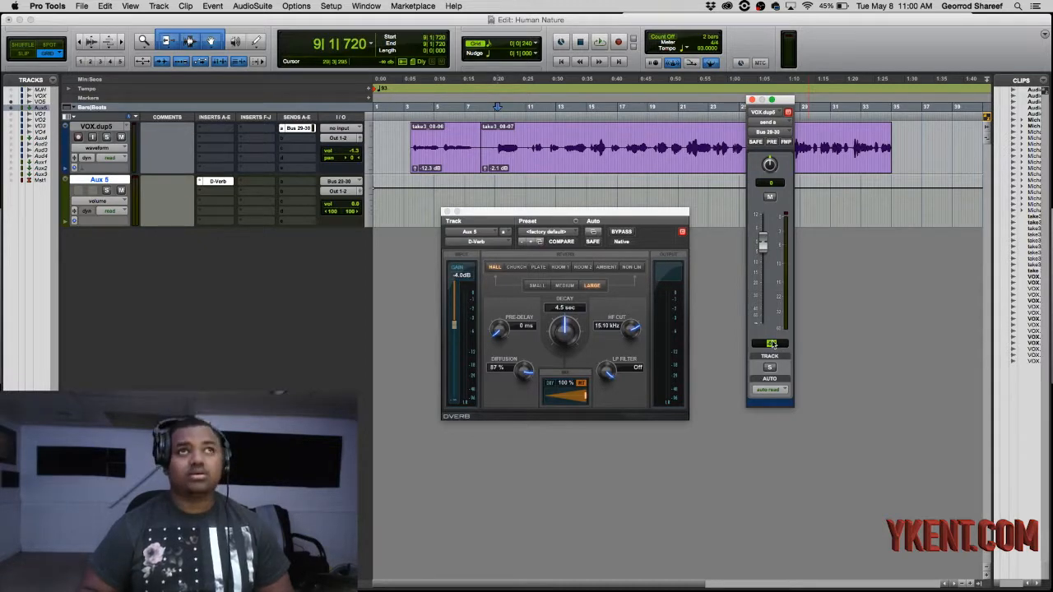
left_click_drag(763, 245, 763, 242)
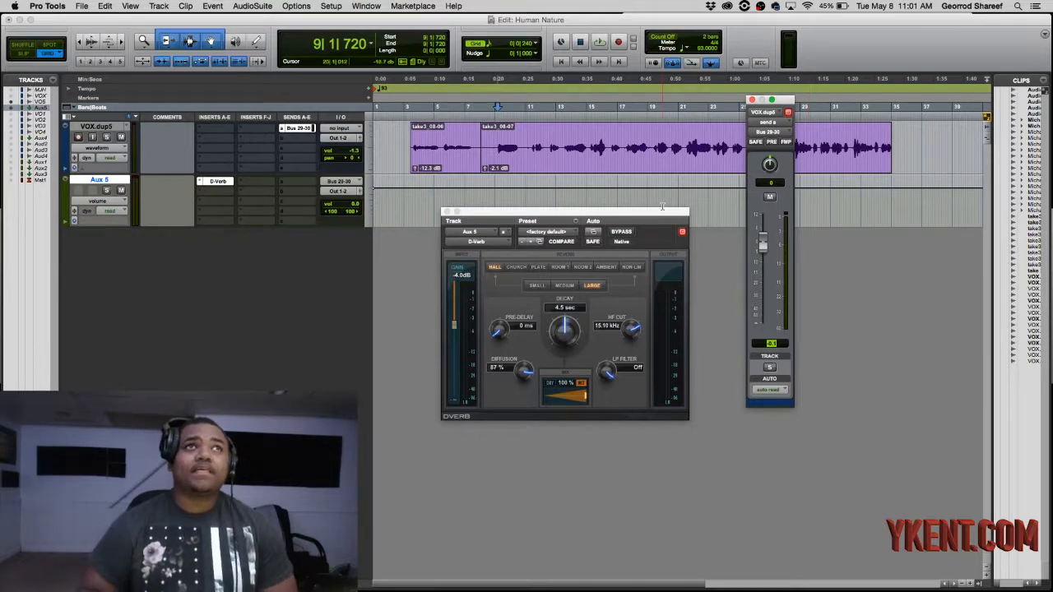
left_click_drag(658, 211, 705, 241)
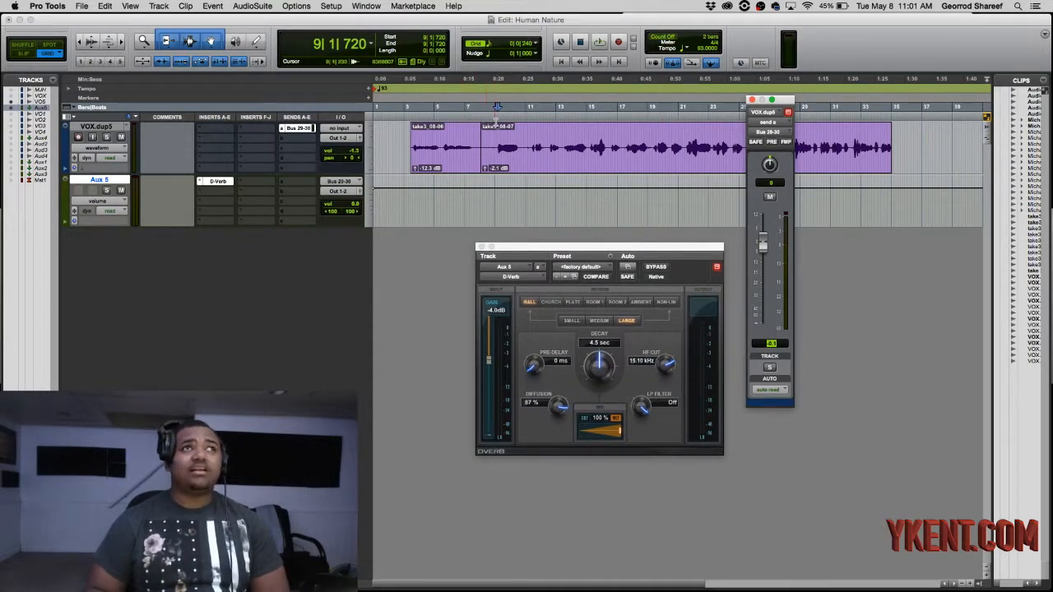
- Play the vocal from bar 9 and raise the D-Verb decay to 20.8 sec
left_click(497, 128)
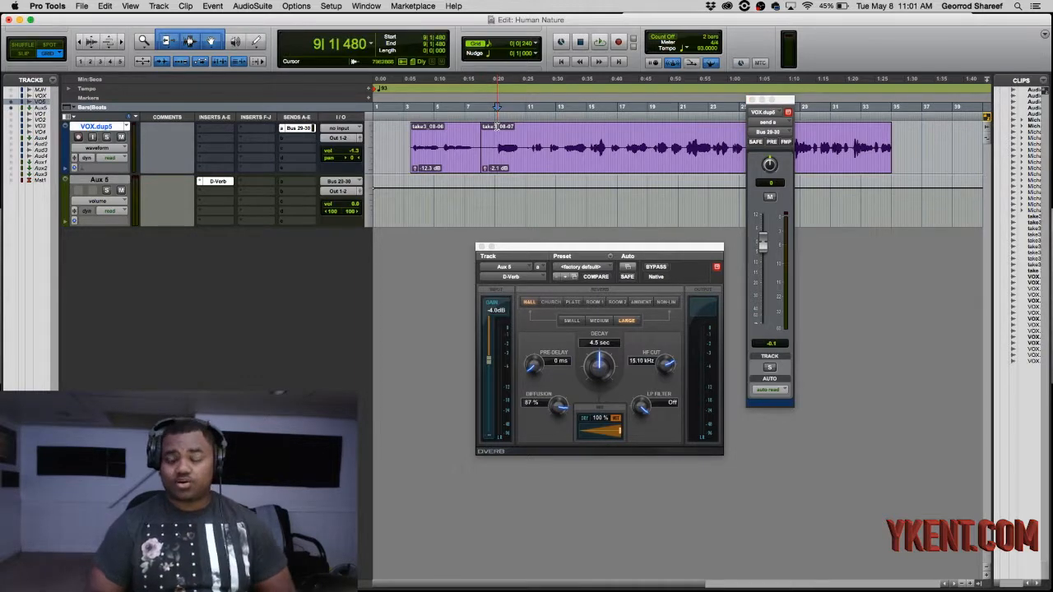
key("space")
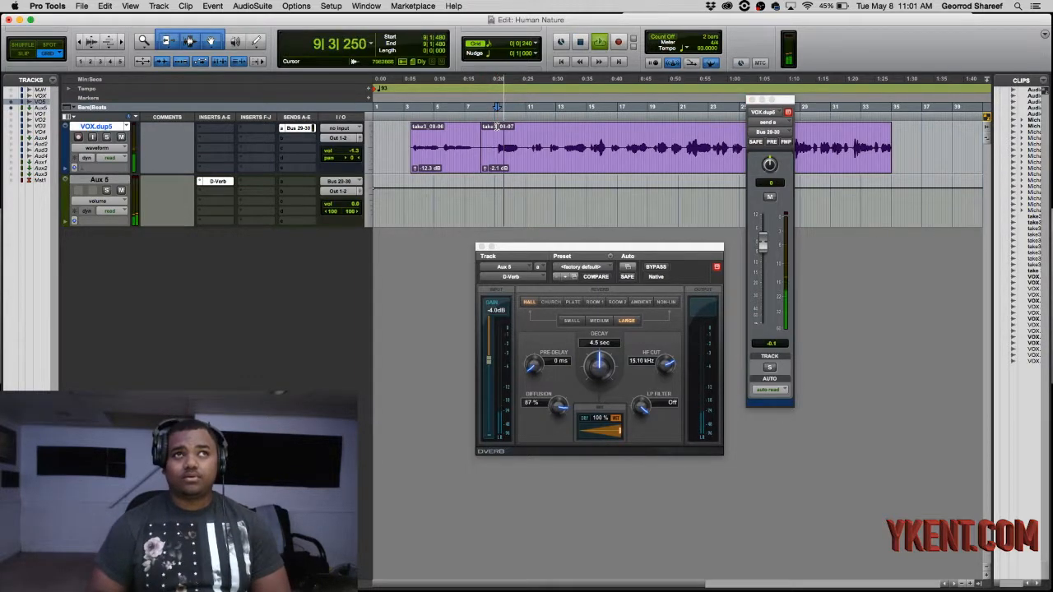
left_click(601, 367)
left_click_drag(600, 367, 605, 360)
key("space")
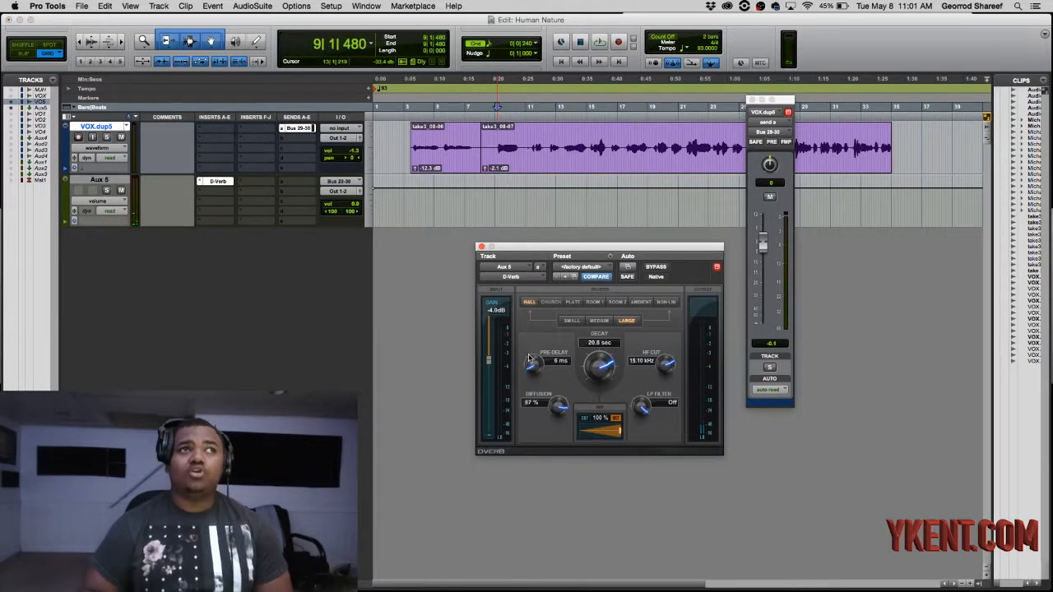
- Set the D-Verb pre-delay to 40 ms and play the vocal to audition it
left_click_drag(534, 367, 529, 328)
key("space")
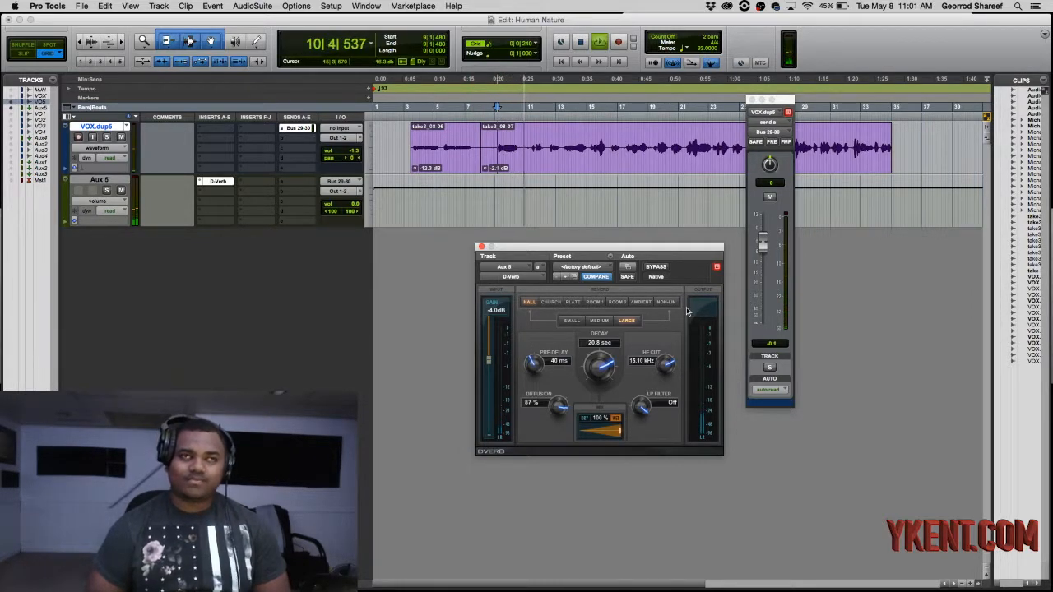
key("space")
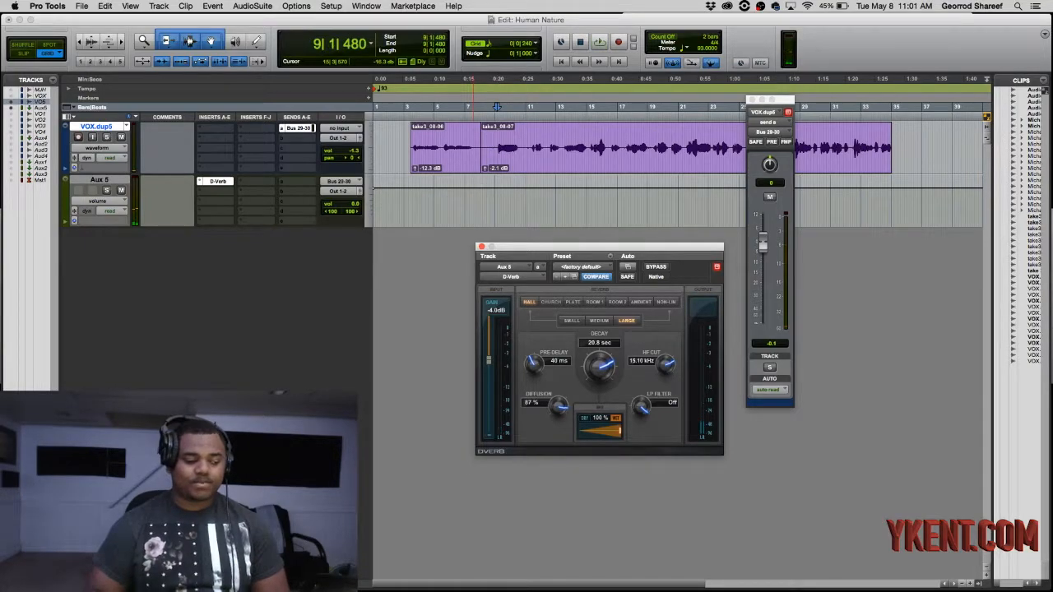